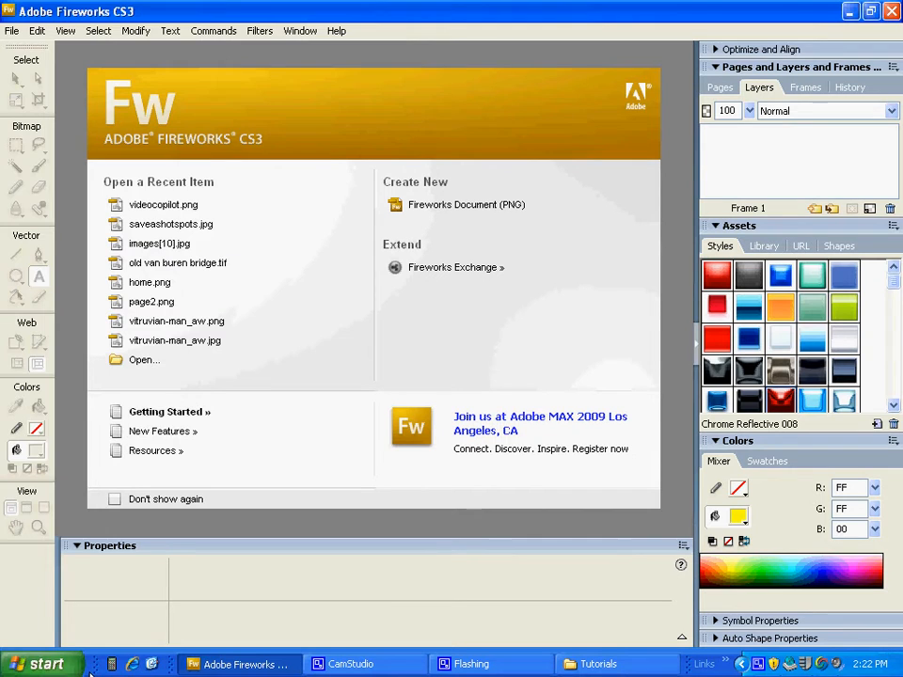
{"action": "left_click", "coordinate": [42, 664]}
{"action": "left_click", "coordinate": [92, 609]}
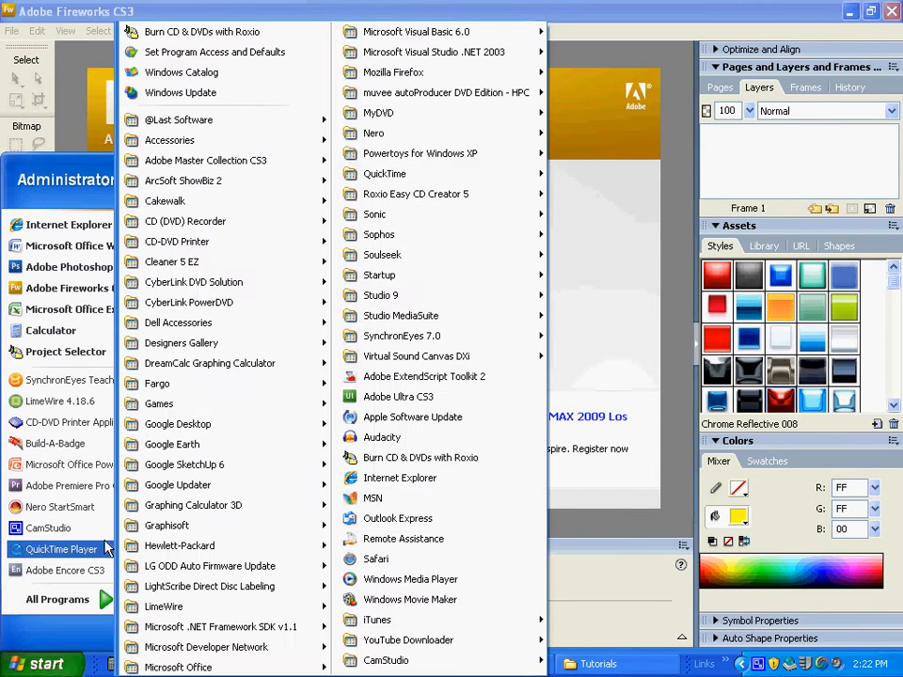
{"action": "mouse_move", "coordinate": [261, 163]}
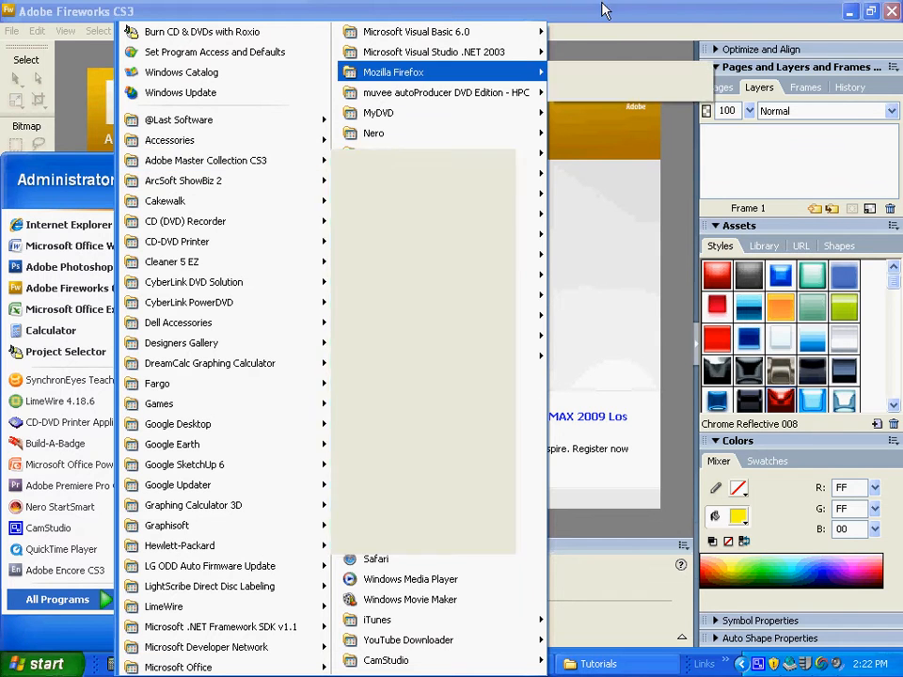
{"action": "left_click", "coordinate": [384, 134]}
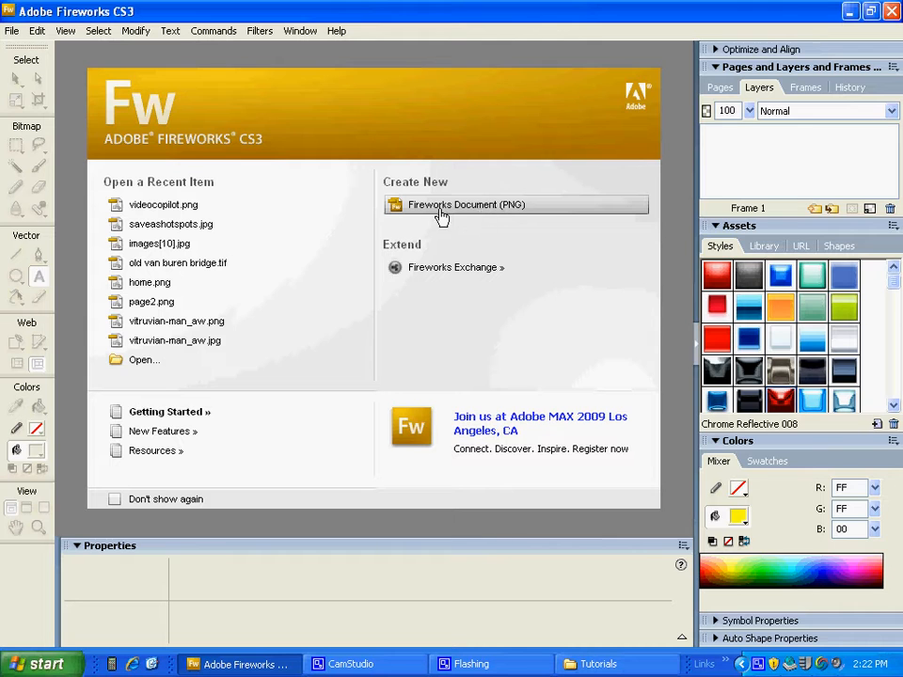
Create a new PNG document 3 inches wide and 1.25 inches high at 72 pixels/inch with a transparent canvas
{"action": "left_click", "coordinate": [520, 208]}
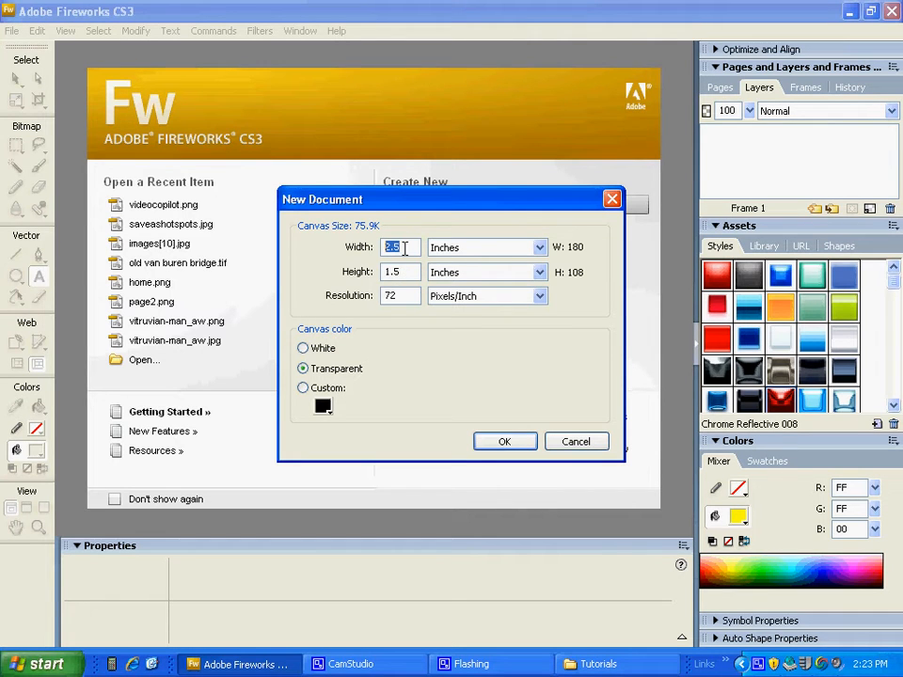
{"action": "type", "text": "3"}
{"action": "key", "text": "BackSpace"}
{"action": "type", "text": "25"}
{"action": "left_click", "coordinate": [509, 445]}
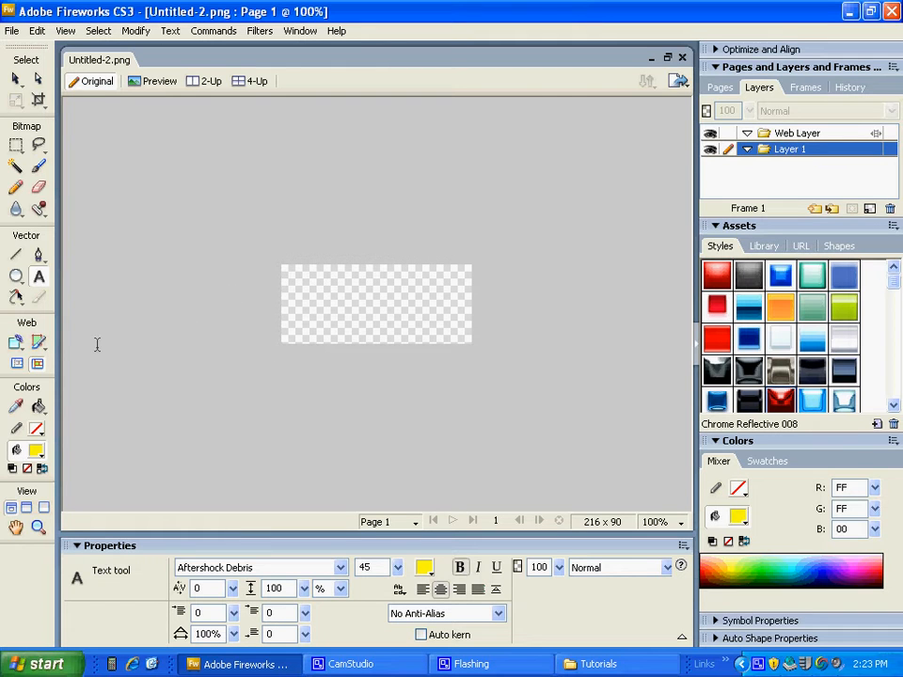
Draw an arrow auto shape about 207 by 87 pixels so that it nearly fills the canvas
{"action": "left_click", "coordinate": [17, 280]}
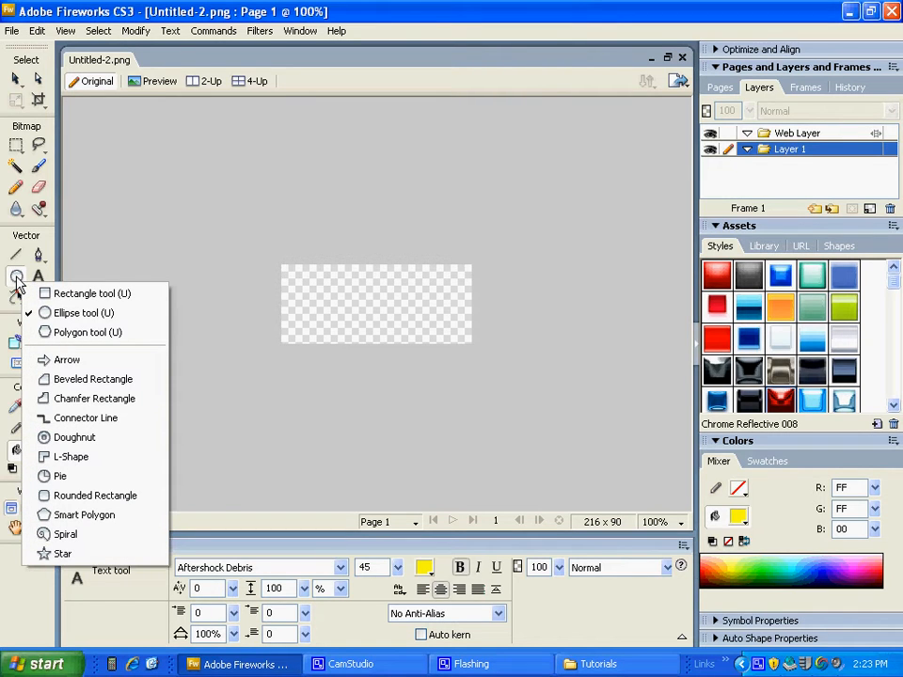
{"action": "left_click", "coordinate": [75, 363]}
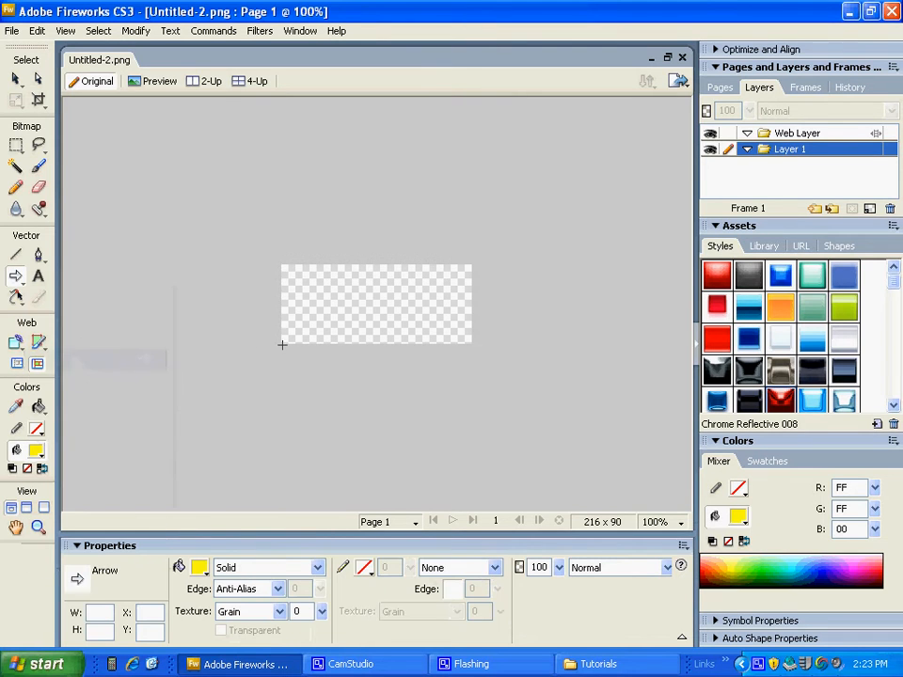
{"action": "left_click_drag", "start_coordinate": [285, 266], "coordinate": [467, 343]}
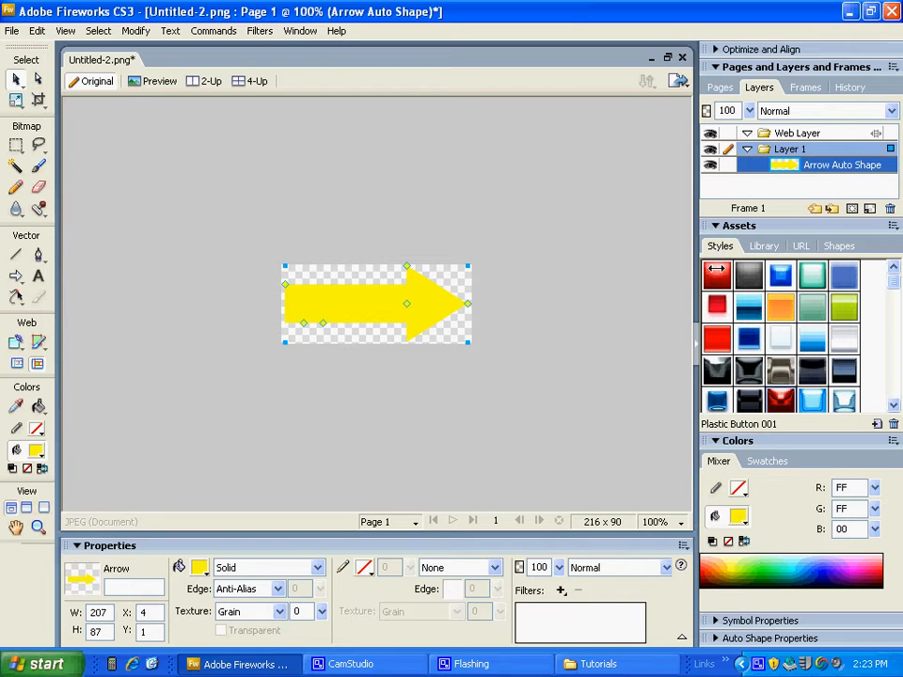
Try the red Plastic Button 001 style and a gold chrome style on the arrow
{"action": "left_click", "coordinate": [300, 30]}
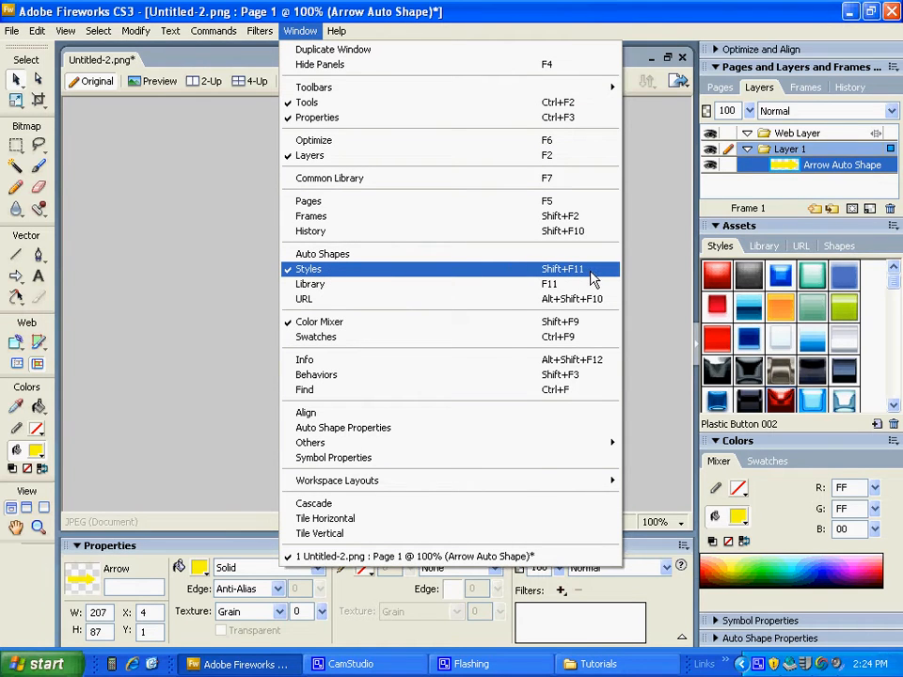
{"action": "left_click", "coordinate": [734, 250]}
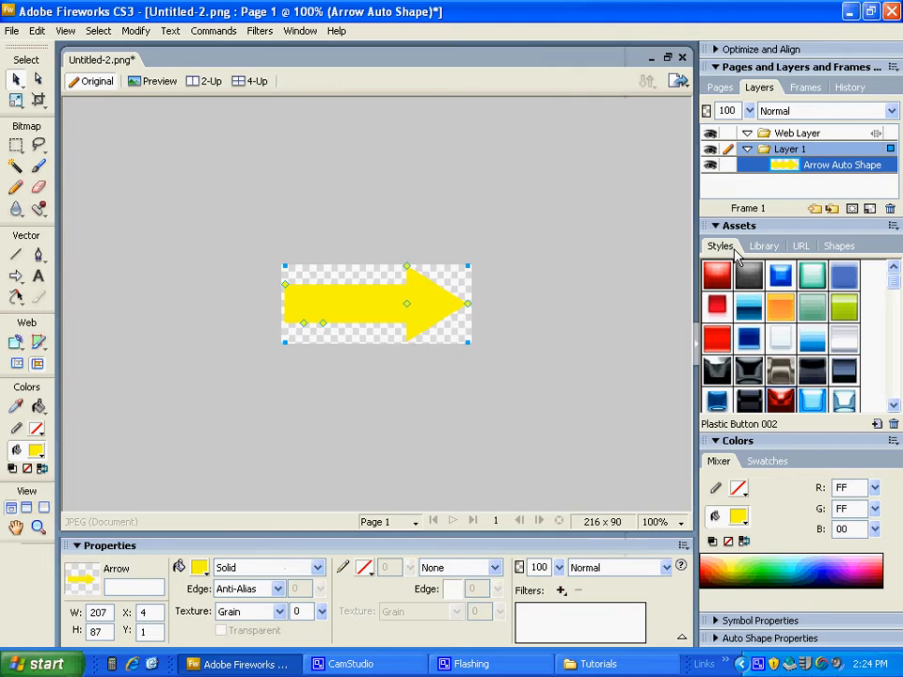
{"action": "left_click", "coordinate": [719, 277]}
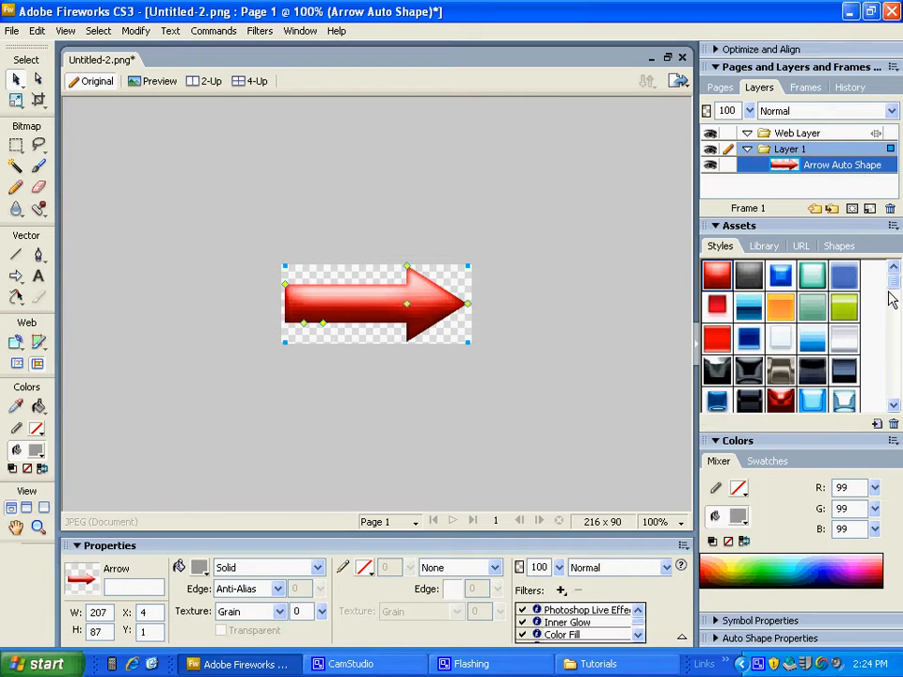
{"action": "left_click_drag", "start_coordinate": [892, 282], "coordinate": [894, 305]}
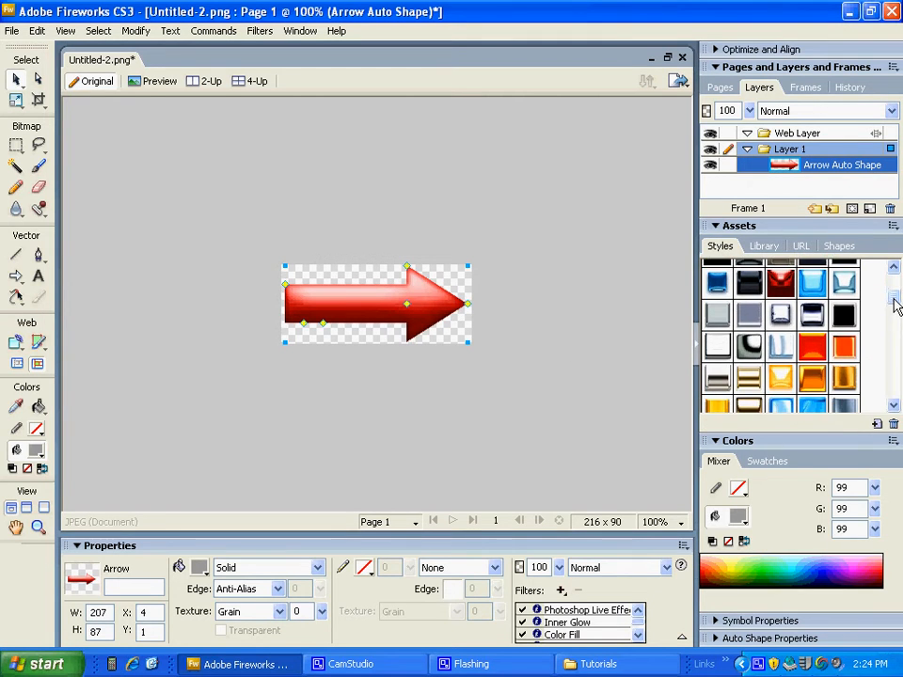
{"action": "left_click", "coordinate": [844, 379]}
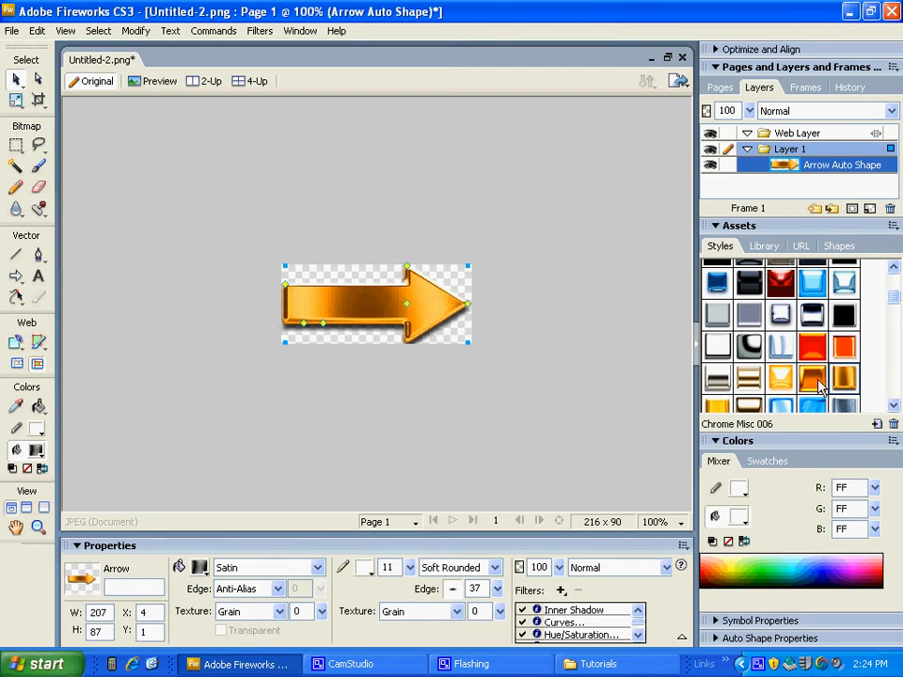
Apply the red Chrome Misc 020 style to the arrow and deselect it
{"action": "left_click_drag", "start_coordinate": [893, 296], "coordinate": [896, 316]}
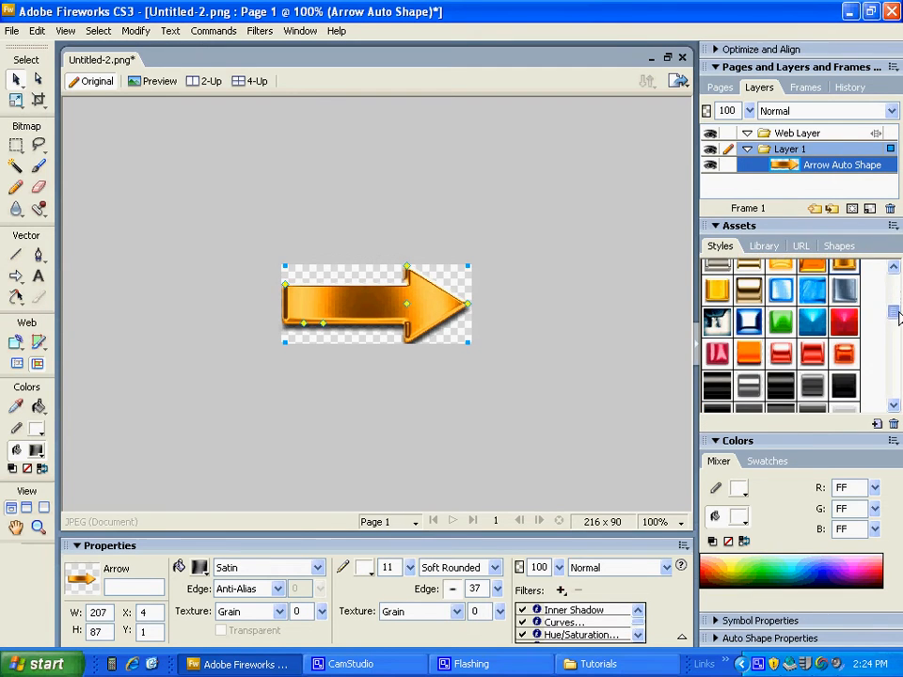
{"action": "left_click", "coordinate": [777, 363]}
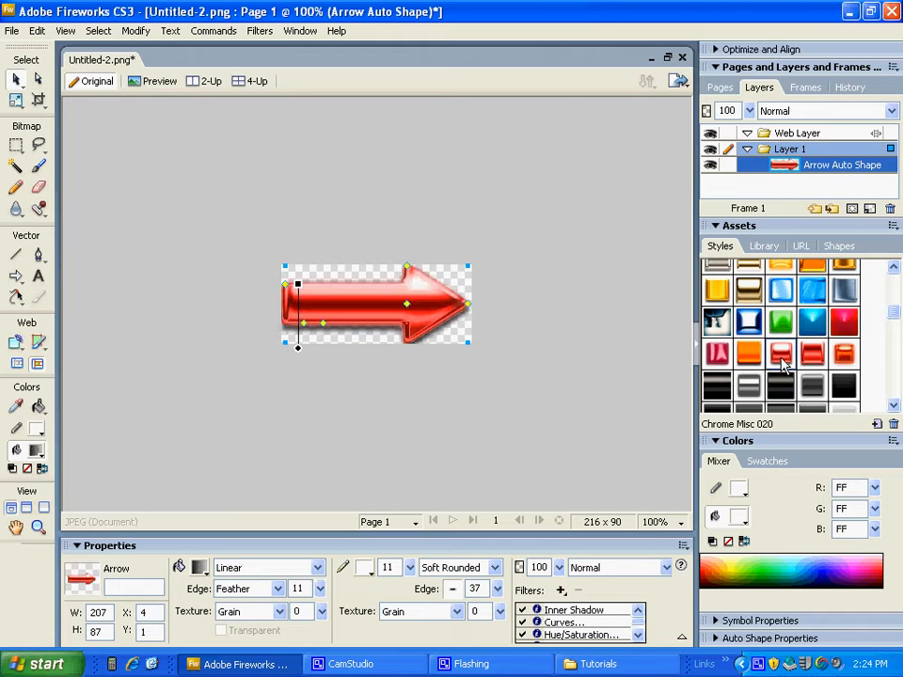
{"action": "left_click", "coordinate": [546, 370]}
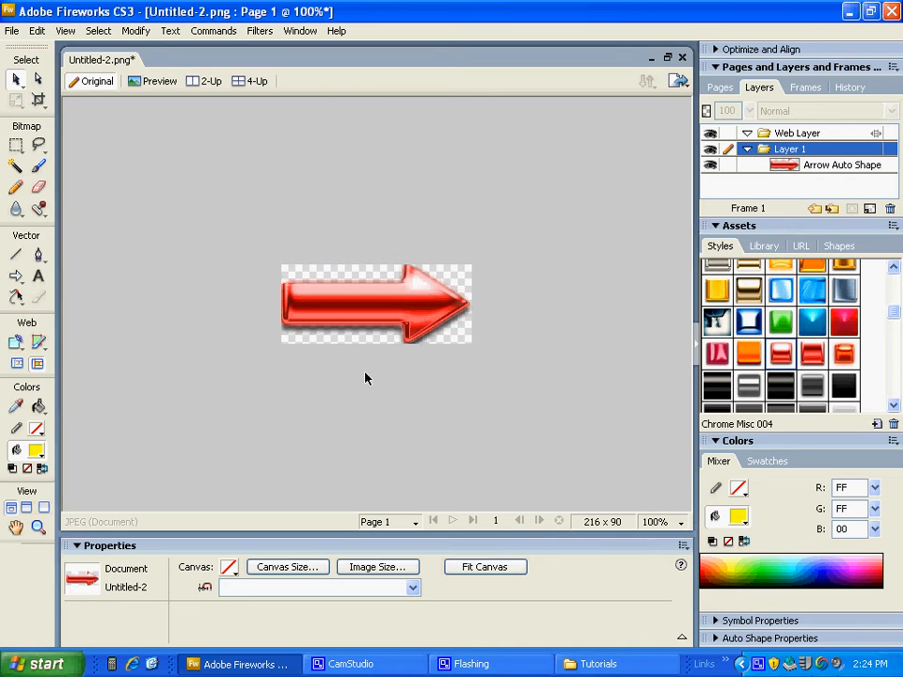
{"action": "left_click", "coordinate": [313, 282]}
{"action": "left_click", "coordinate": [447, 379]}
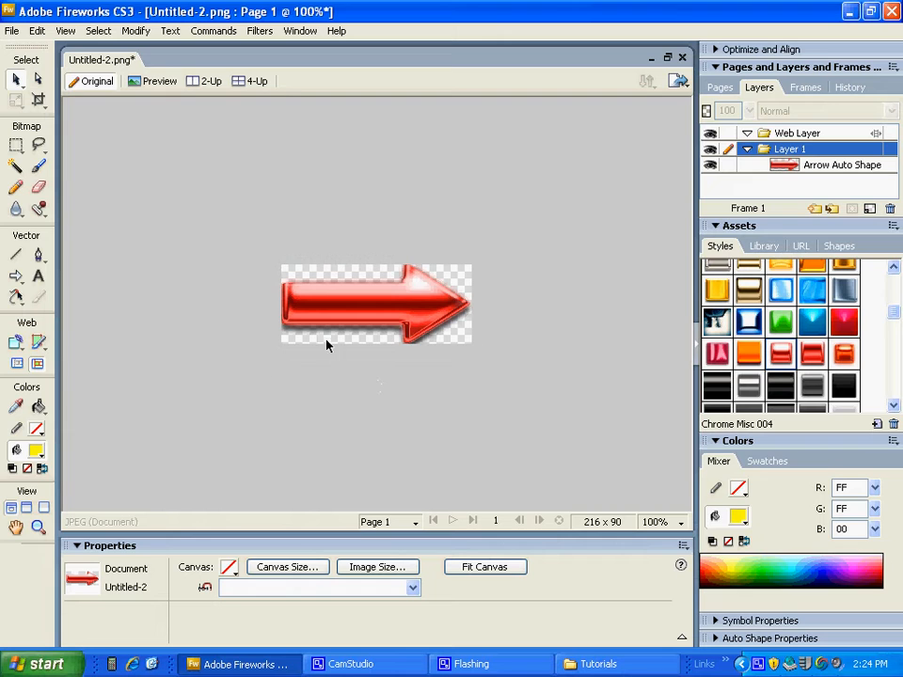
Add a text block about 208 pixels wide across the arrow, containing the word "Home"
{"action": "left_click", "coordinate": [43, 287]}
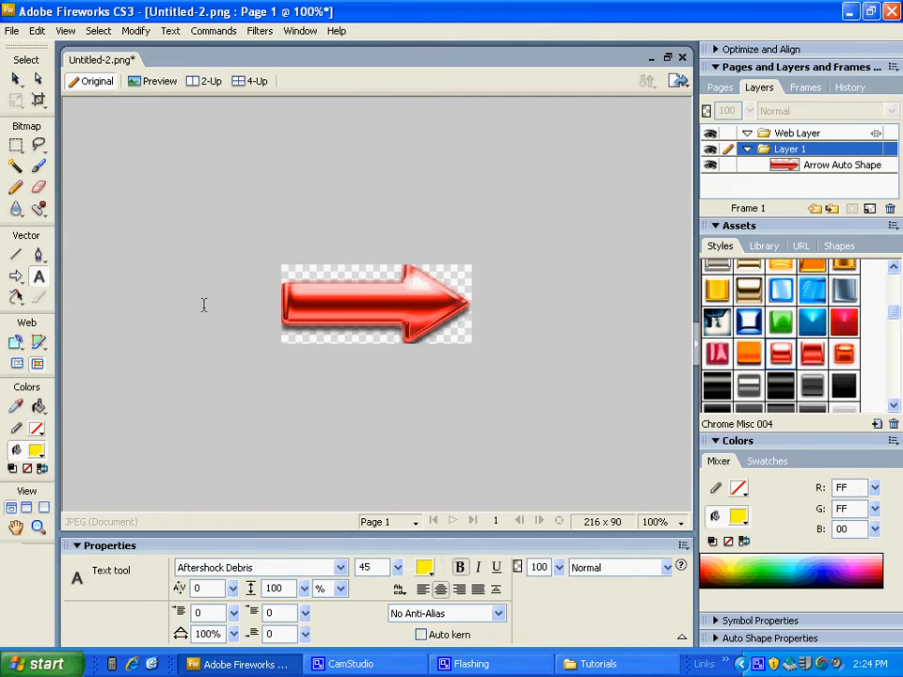
{"action": "left_click_drag", "start_coordinate": [285, 279], "coordinate": [468, 321]}
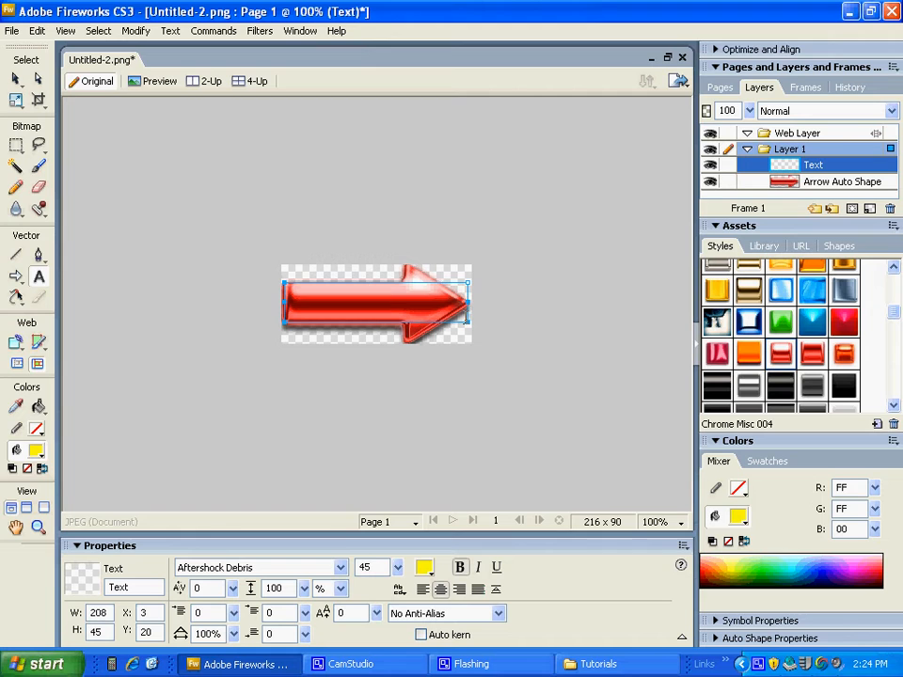
{"action": "type", "text": "Home"}
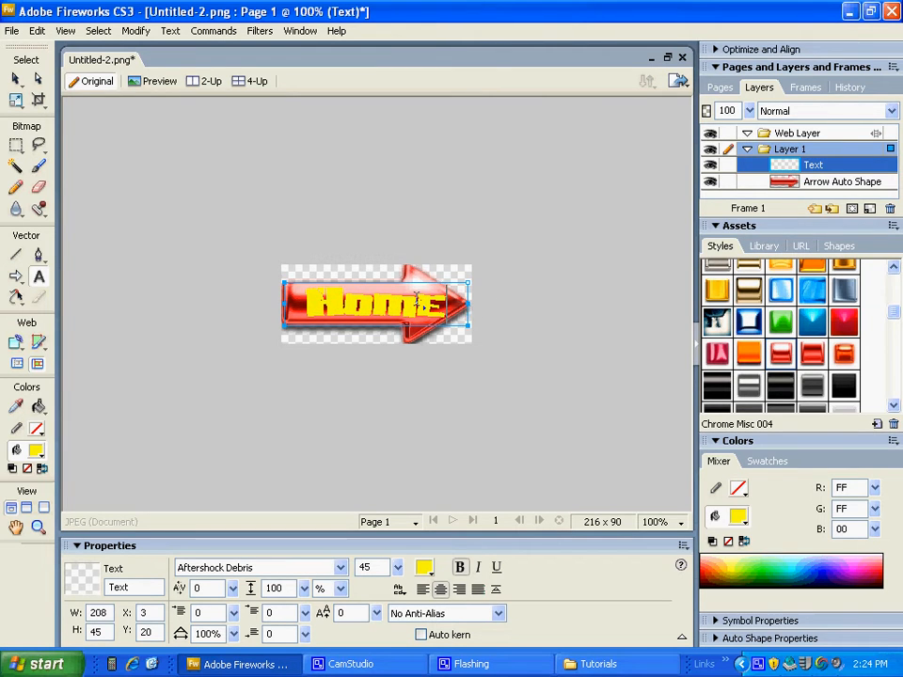
Recolor the entire word "Home" to gray #999999
{"action": "left_click", "coordinate": [424, 568]}
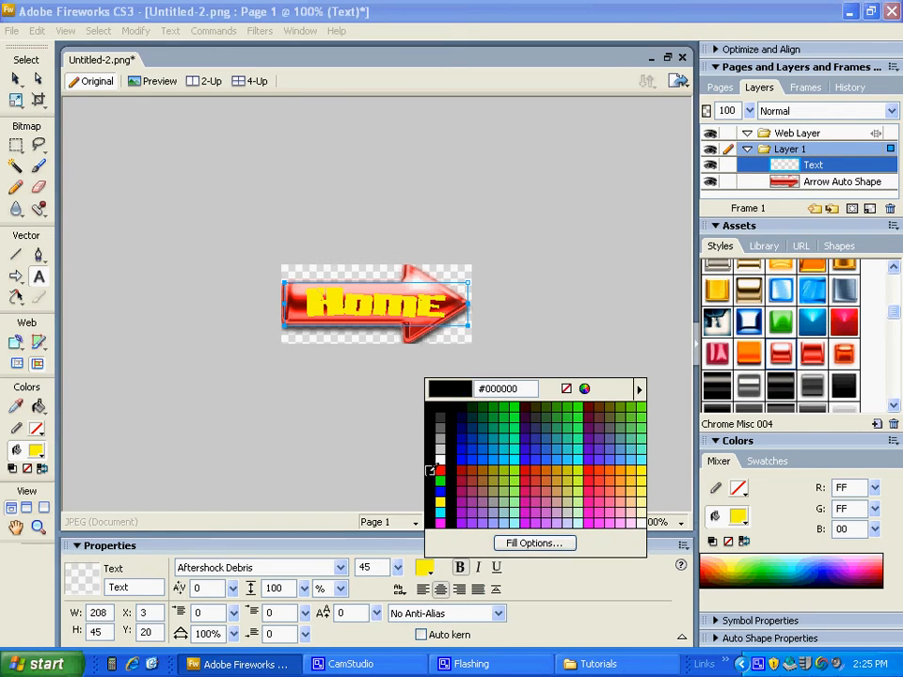
{"action": "left_click", "coordinate": [439, 439]}
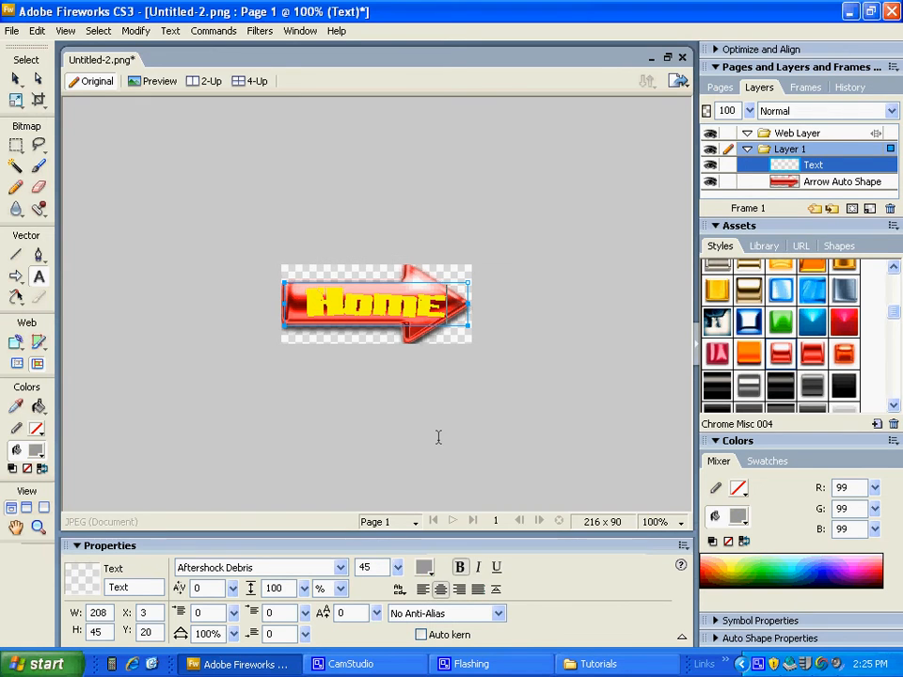
{"action": "left_click_drag", "start_coordinate": [453, 308], "coordinate": [304, 307]}
{"action": "left_click", "coordinate": [424, 568]}
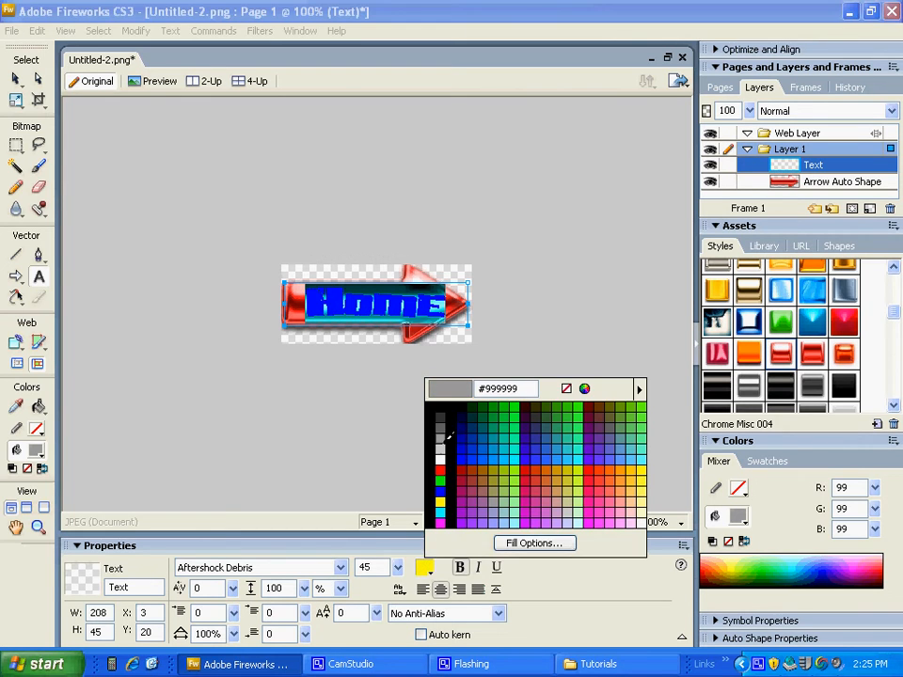
{"action": "left_click", "coordinate": [447, 430]}
{"action": "key", "text": "Escape"}
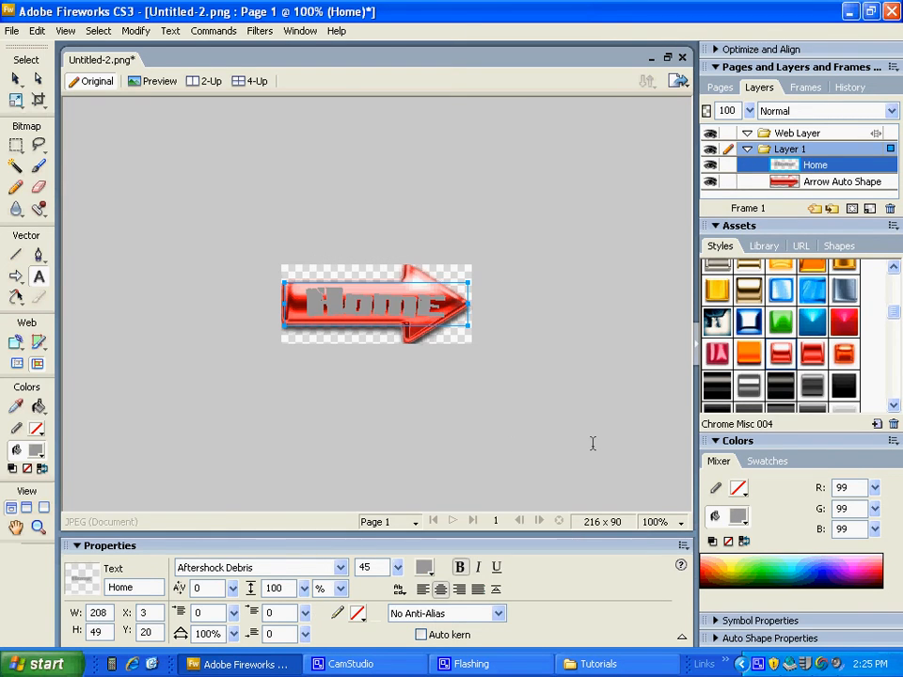
Set the color of the word "Home" on the arrow to yellow #FFFF00
{"action": "left_click_drag", "start_coordinate": [452, 305], "coordinate": [316, 313]}
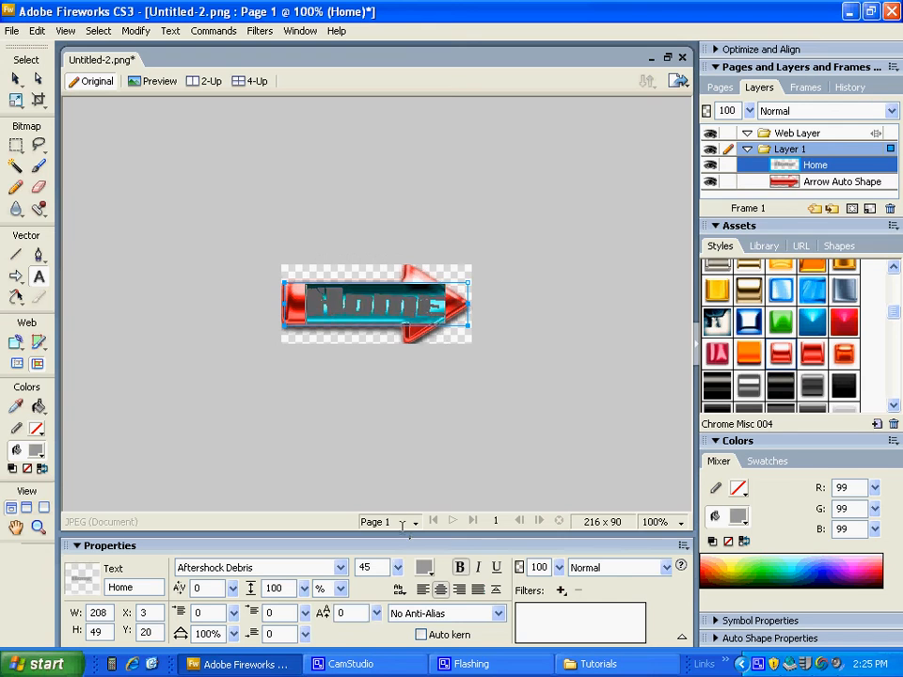
{"action": "left_click", "coordinate": [425, 568]}
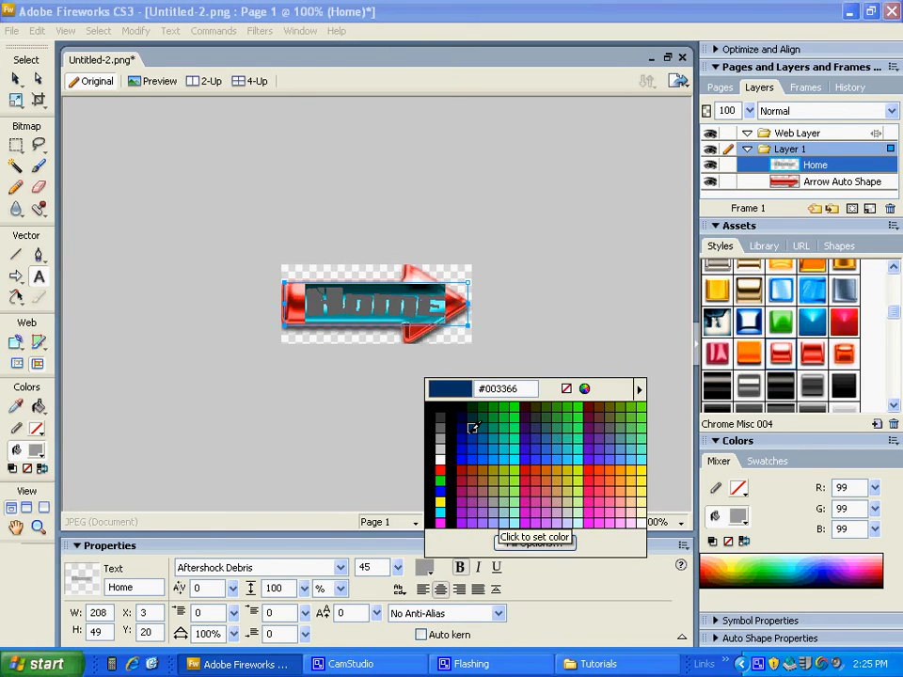
{"action": "left_click", "coordinate": [442, 499]}
{"action": "key", "text": "Escape"}
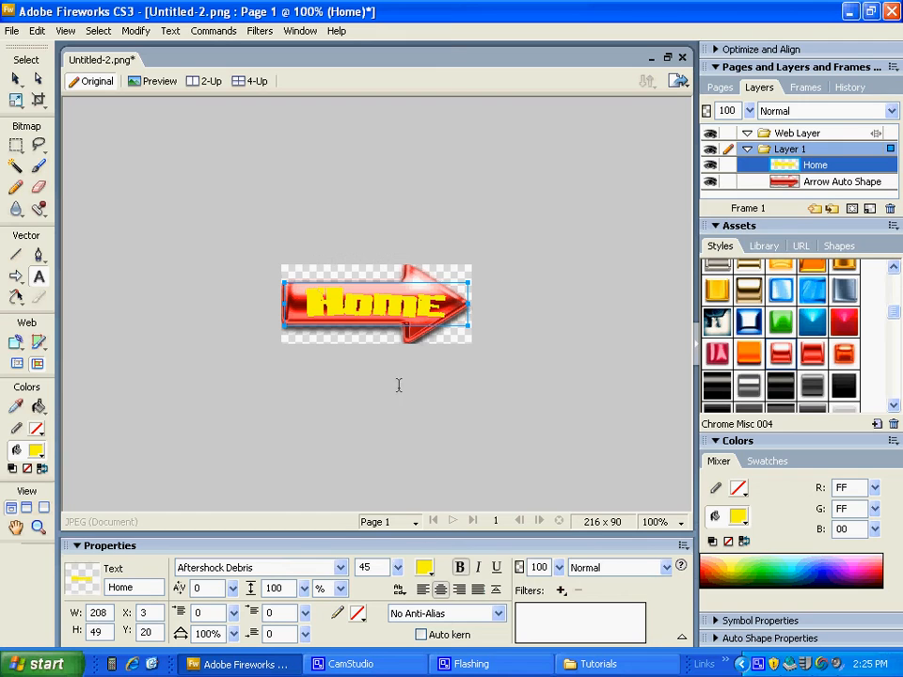
Change the font of the word "Home" to Alba Super
{"action": "left_click_drag", "start_coordinate": [458, 309], "coordinate": [313, 311]}
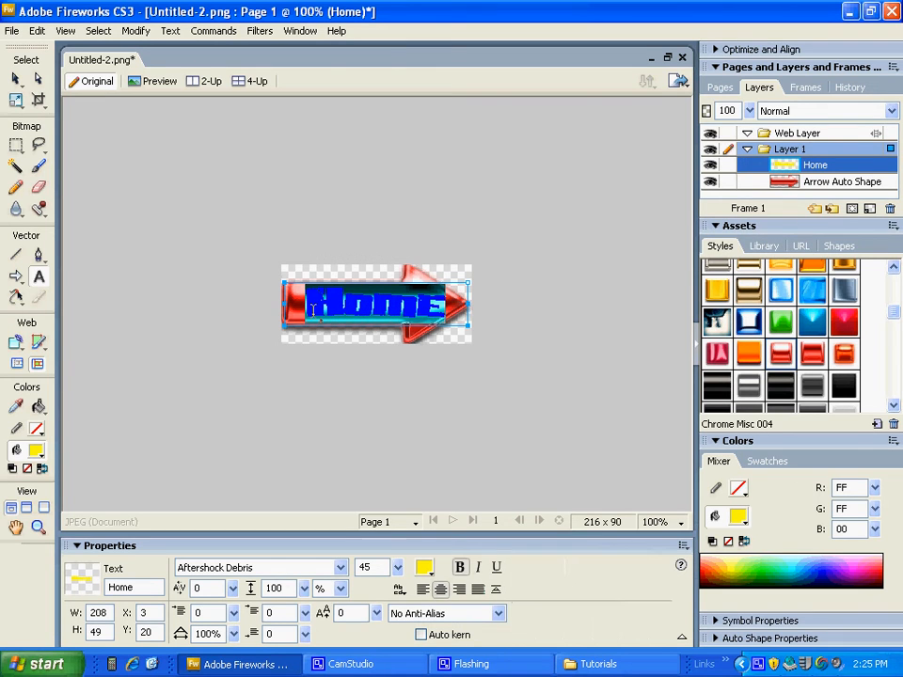
{"action": "left_click", "coordinate": [170, 34]}
{"action": "mouse_move", "coordinate": [284, 57]}
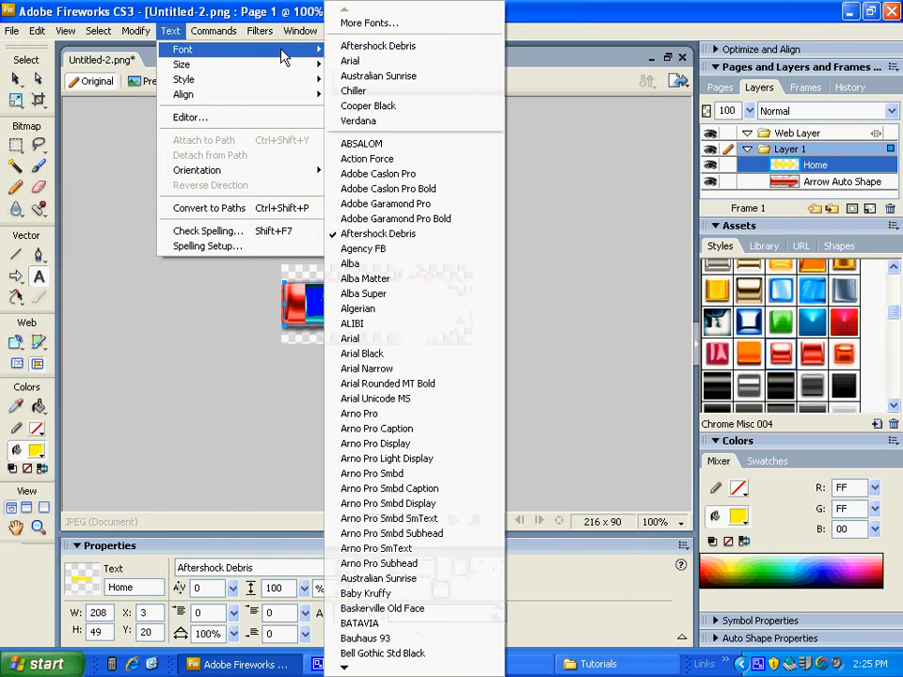
{"action": "left_click", "coordinate": [387, 297]}
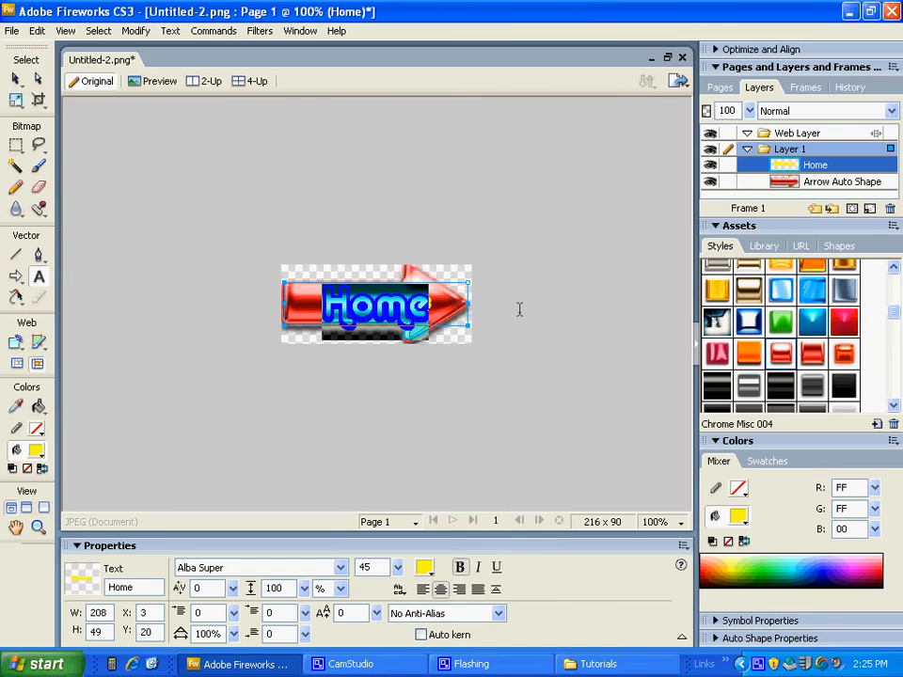
Look over the size, style and alignment options for the "Home" text and finish editing it
{"action": "left_click", "coordinate": [170, 31]}
{"action": "mouse_move", "coordinate": [243, 74]}
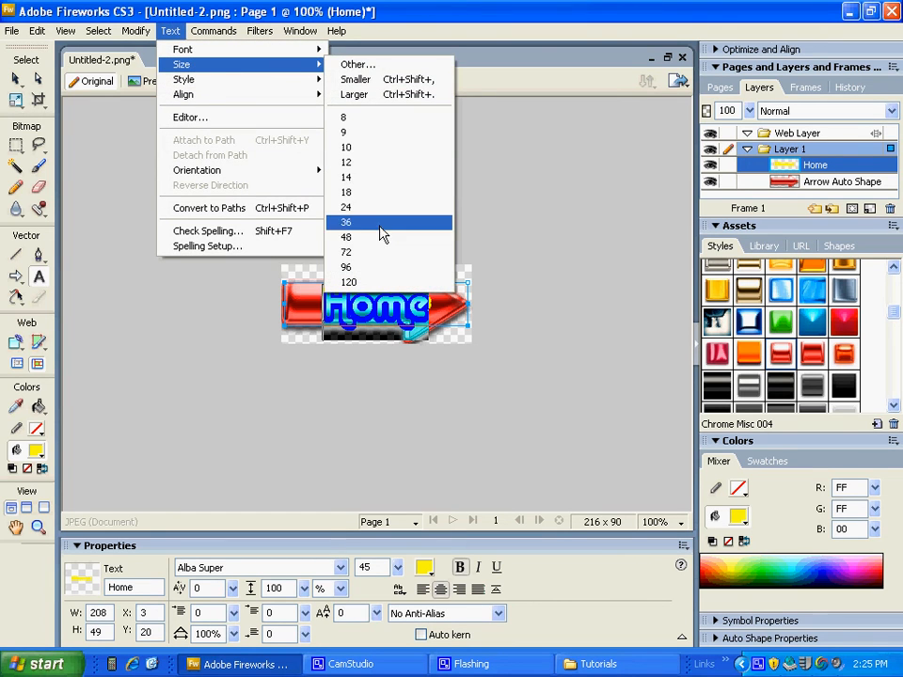
{"action": "mouse_move", "coordinate": [299, 82]}
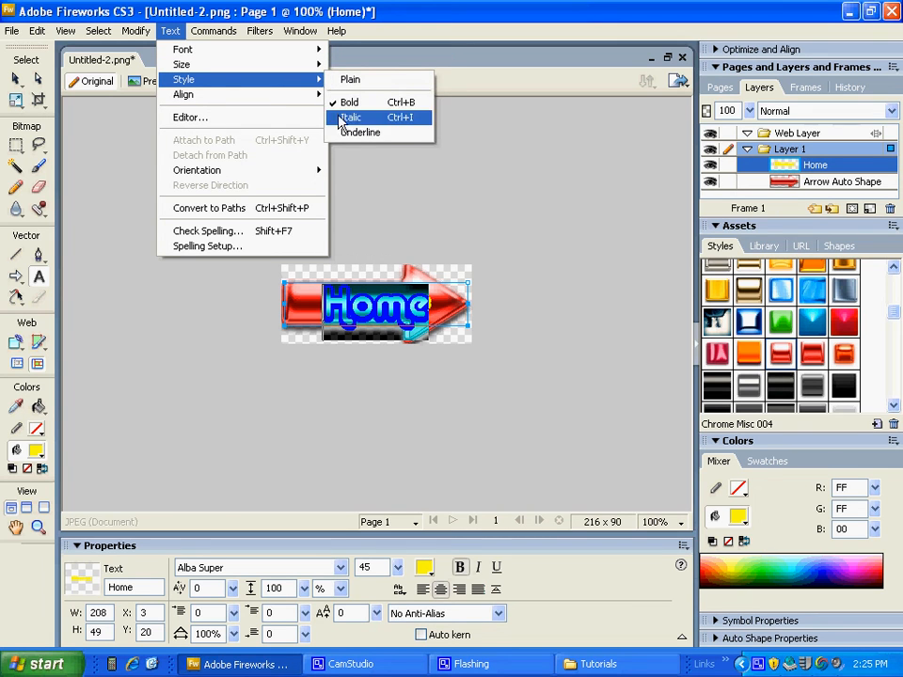
{"action": "mouse_move", "coordinate": [299, 101]}
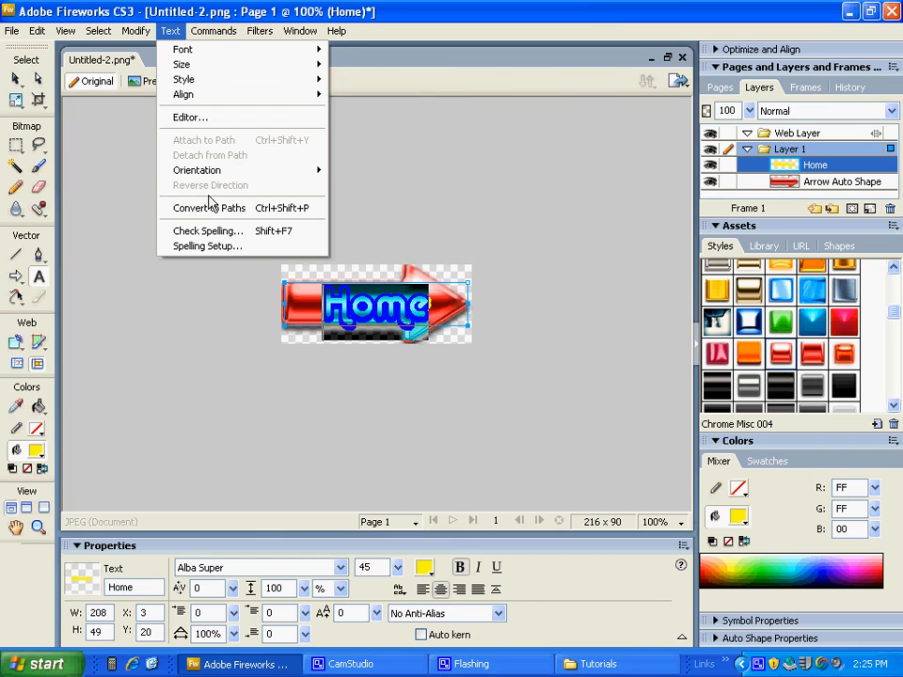
{"action": "left_click", "coordinate": [551, 581]}
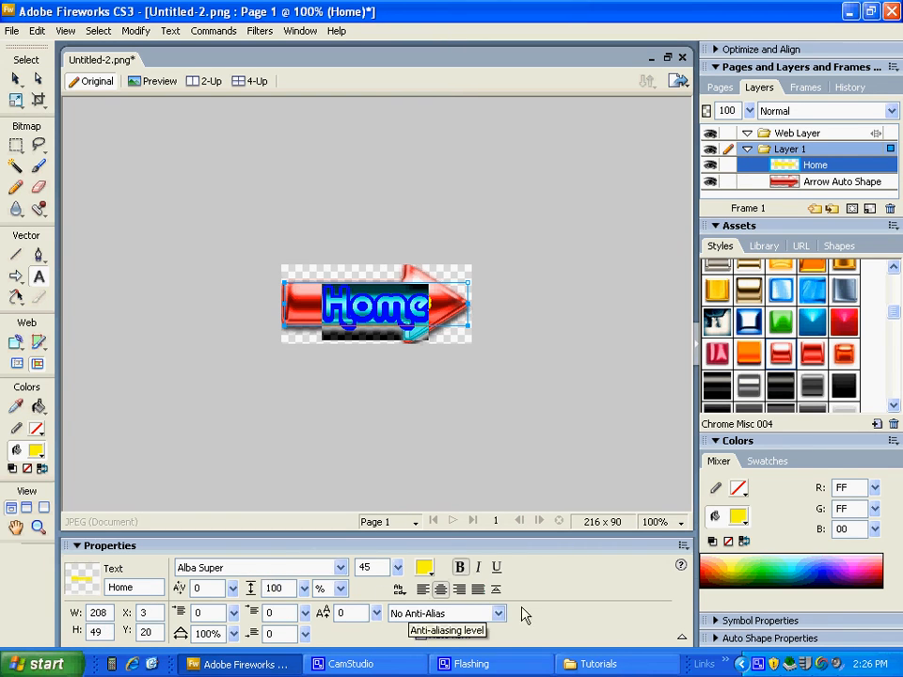
{"action": "key", "text": "Escape"}
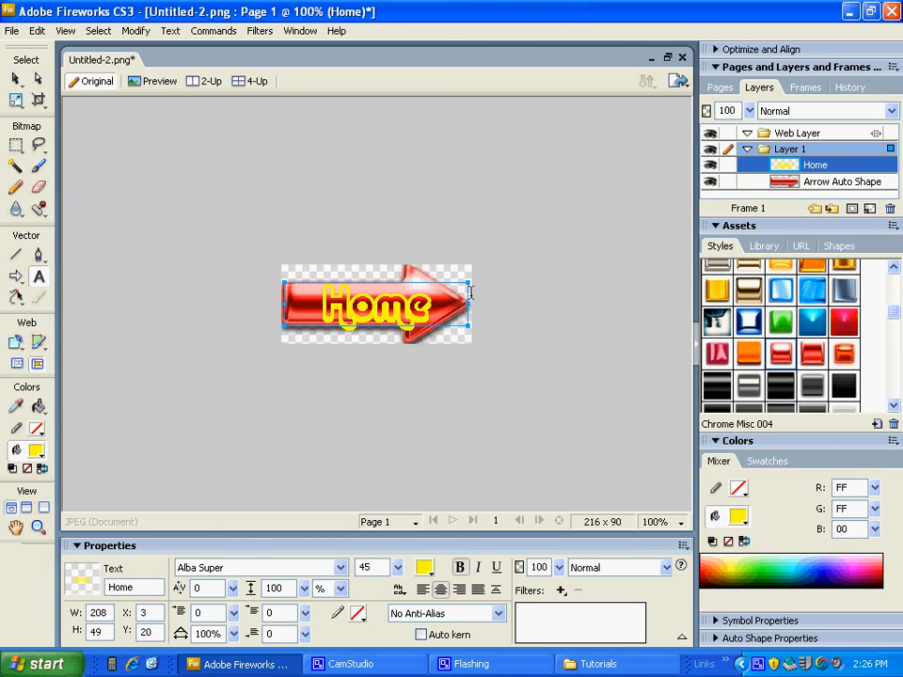
Start saving the document and browse to "users on Sysserver" > _Captain's Folder > biz > images in My Network Places
{"action": "left_click", "coordinate": [13, 31]}
{"action": "left_click", "coordinate": [27, 176]}
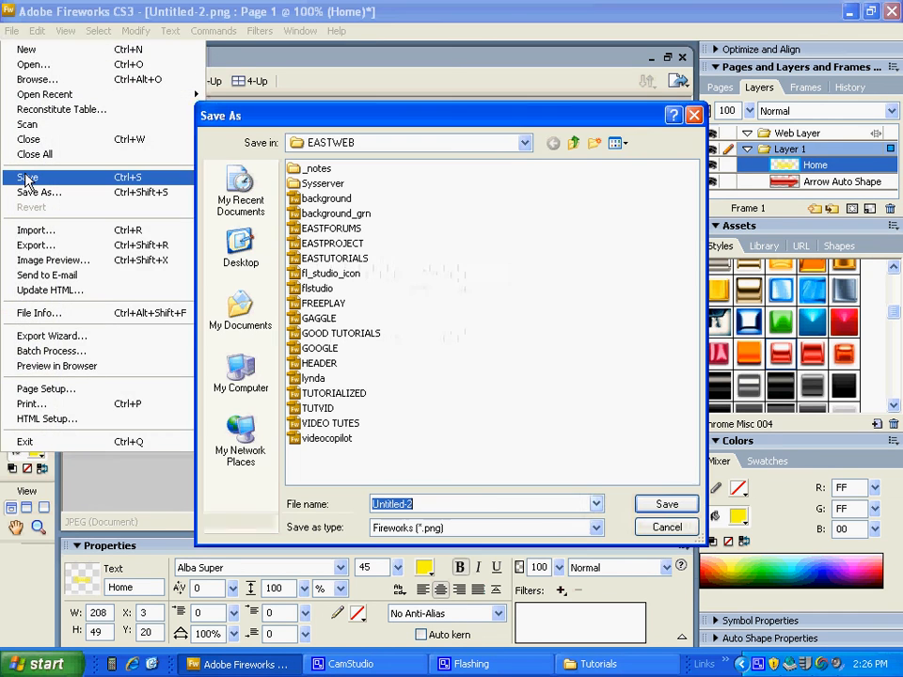
{"action": "left_click", "coordinate": [242, 454]}
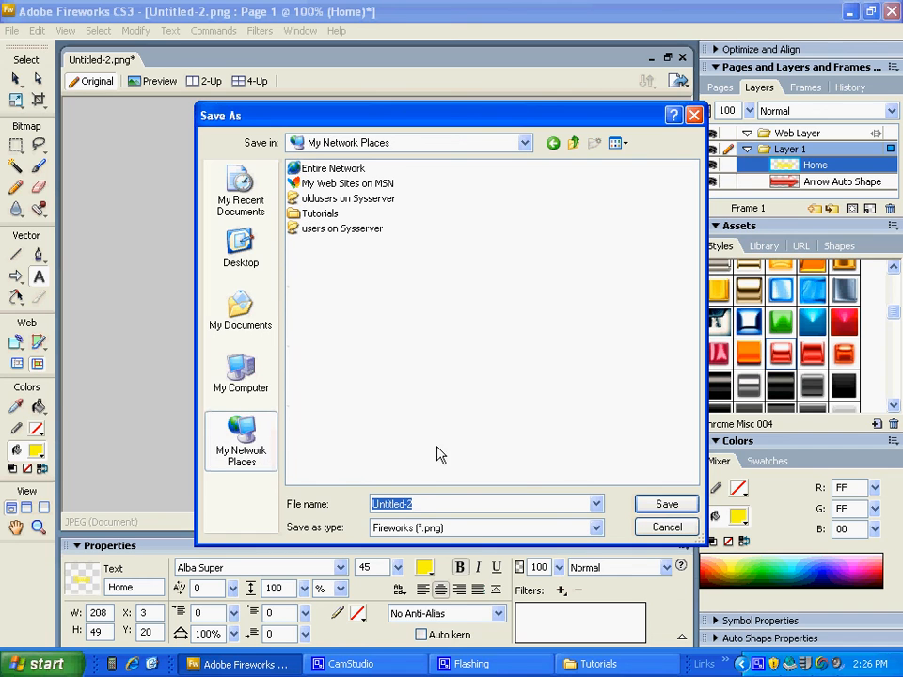
{"action": "double_click", "coordinate": [295, 232]}
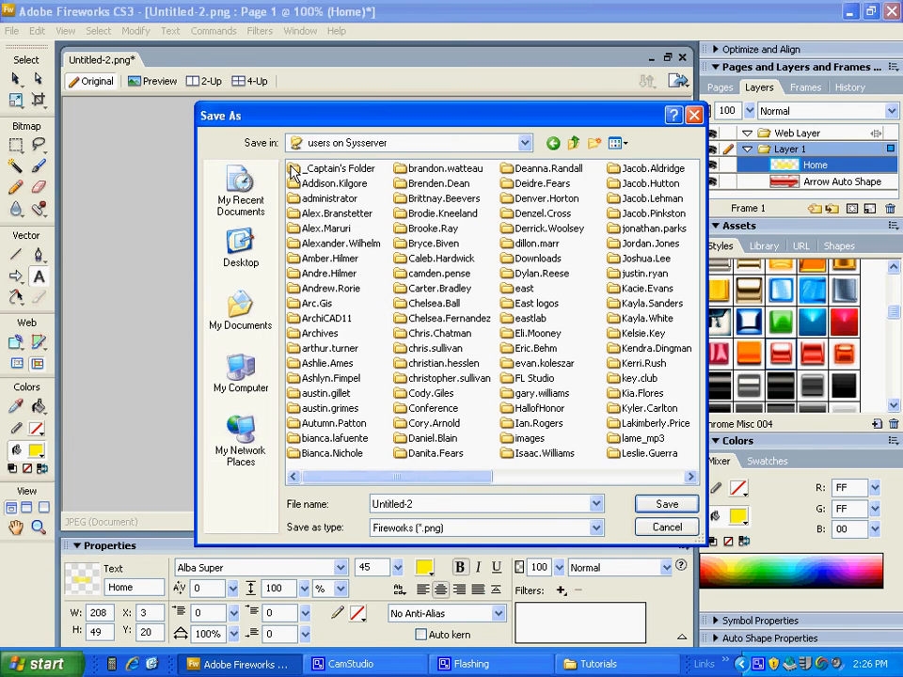
{"action": "double_click", "coordinate": [299, 169]}
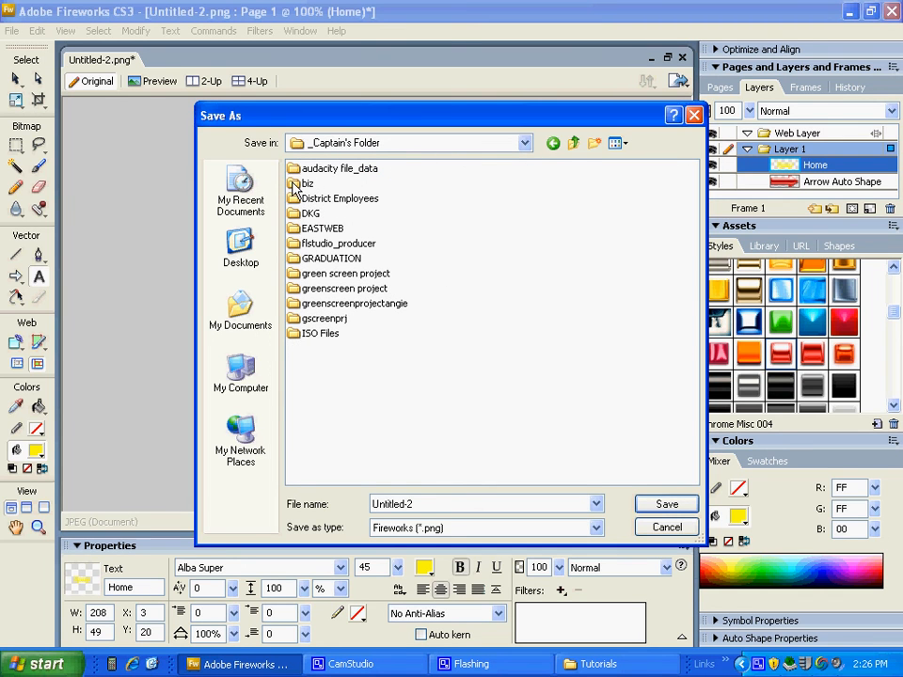
{"action": "double_click", "coordinate": [294, 186]}
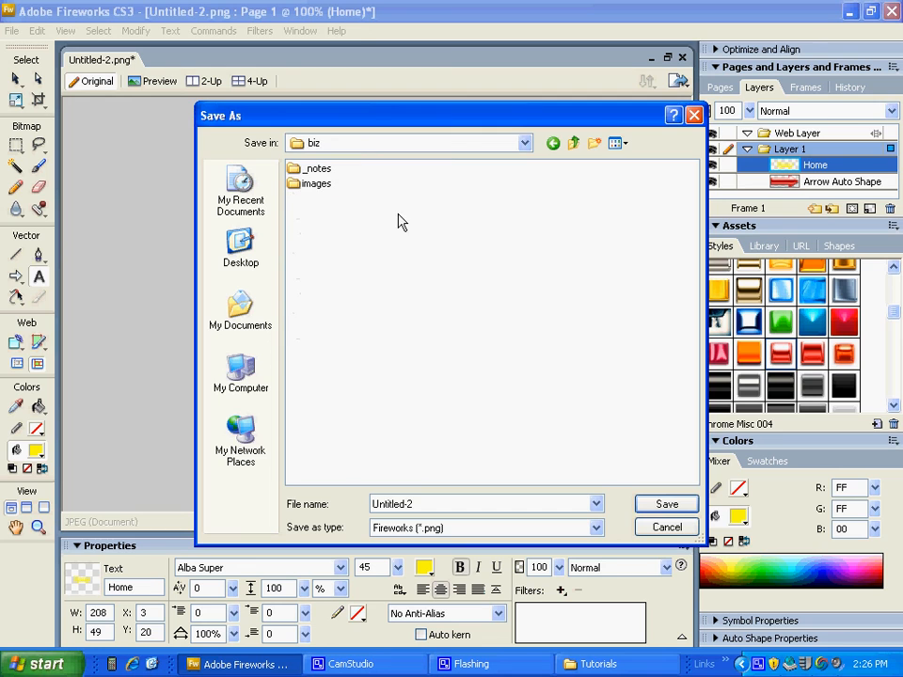
{"action": "double_click", "coordinate": [303, 186]}
Save the arrow button in the images folder as a Fireworks PNG file named "home"
{"action": "left_click_drag", "start_coordinate": [421, 508], "coordinate": [348, 516]}
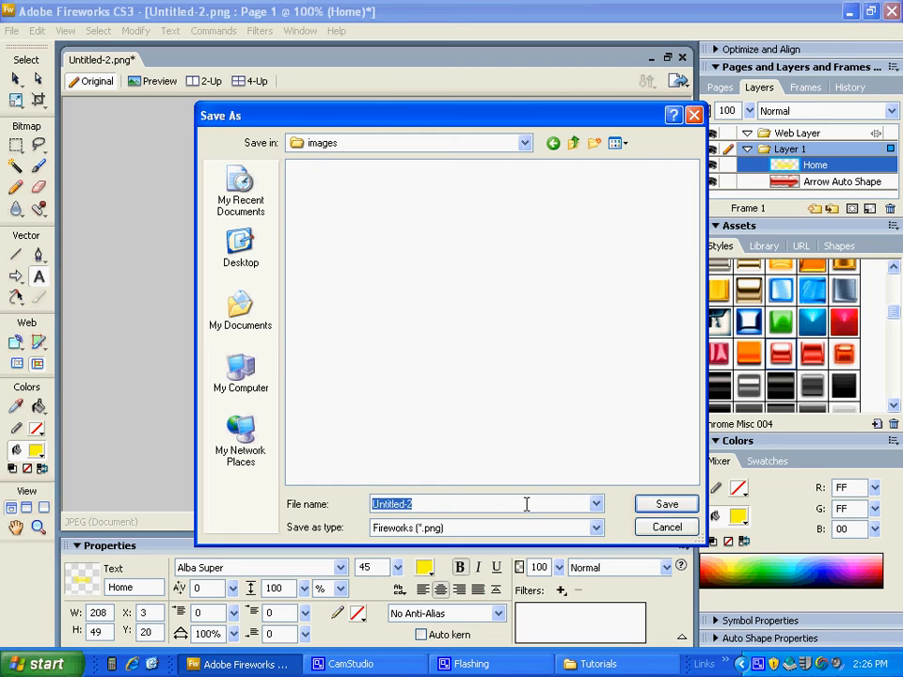
{"action": "type", "text": "home"}
{"action": "left_click", "coordinate": [681, 510]}
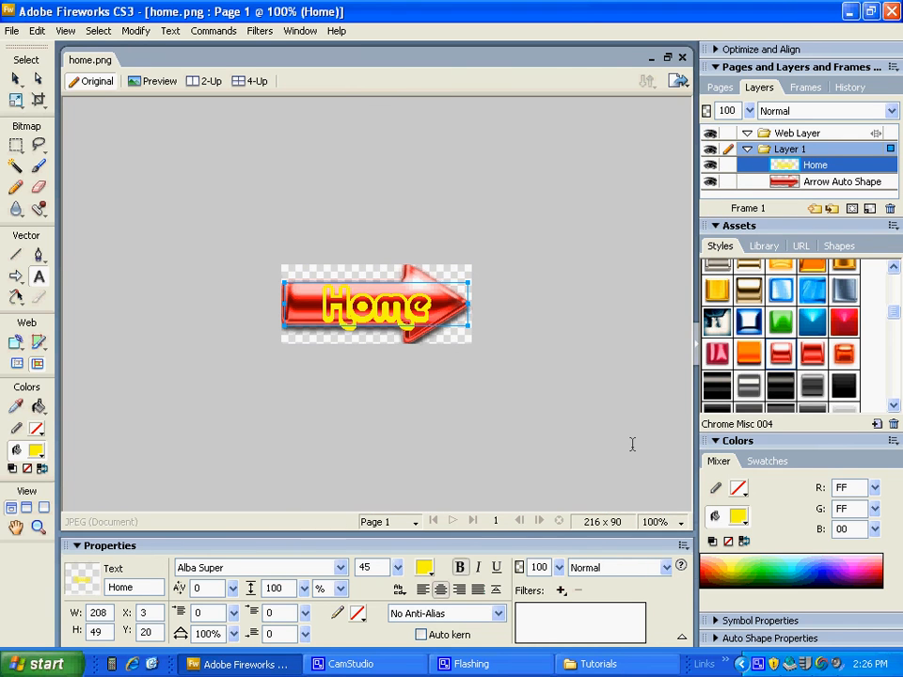
{"action": "right_click", "coordinate": [758, 663]}
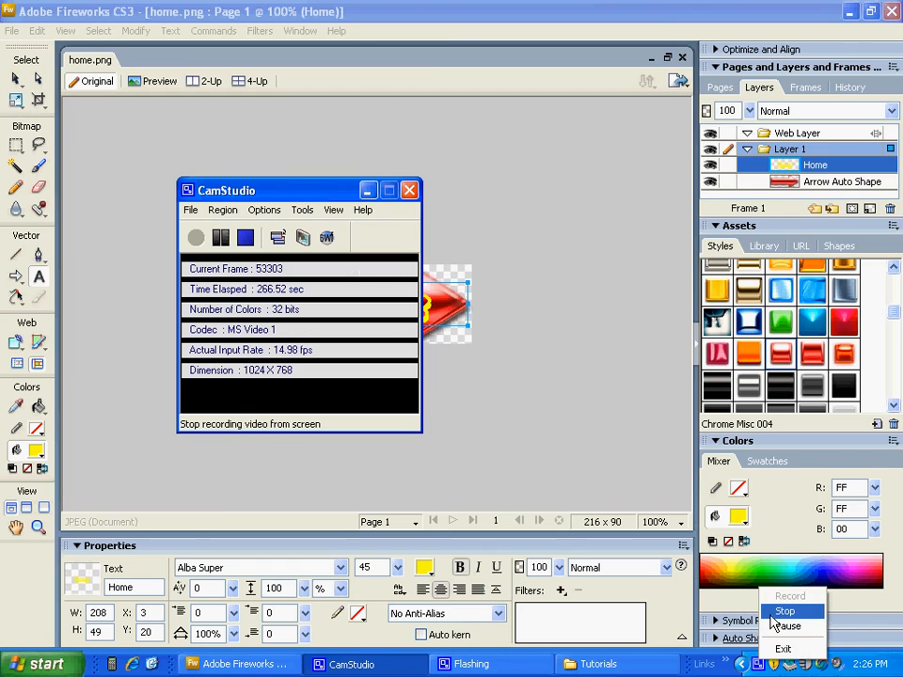